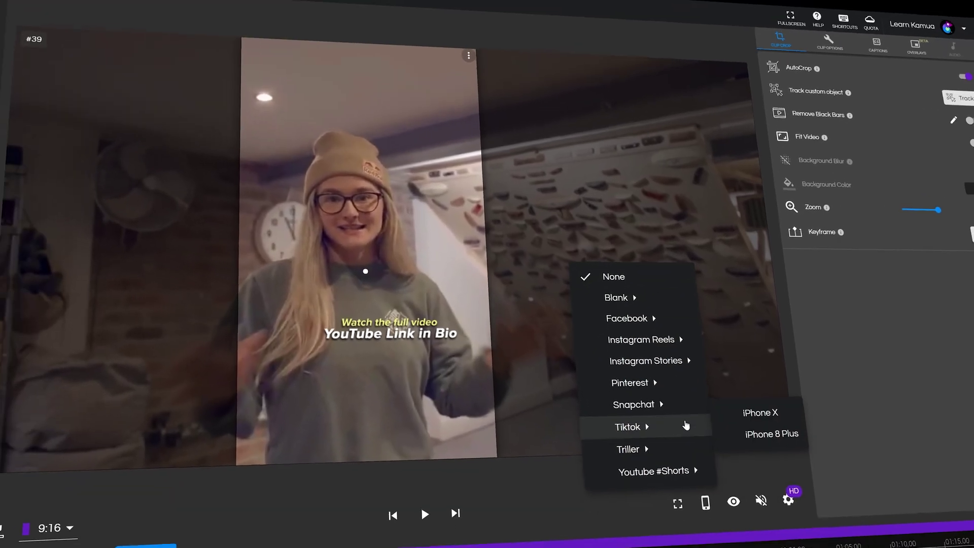
Step: Preview the portrait video inside the TikTok iPhone 8 Plus device skin
left_click(771, 434)
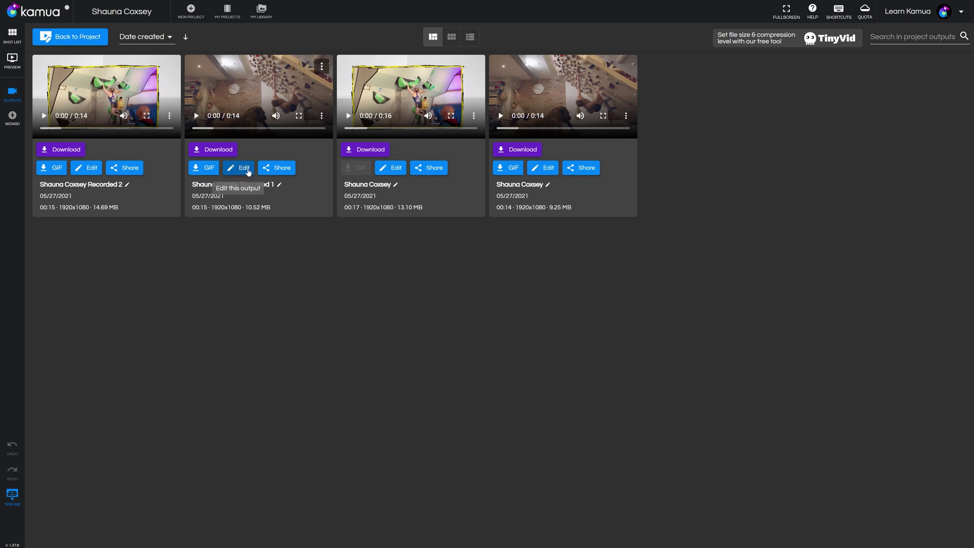
Step: Load the second output's clips into the editor, overwriting the current session
left_click(247, 170)
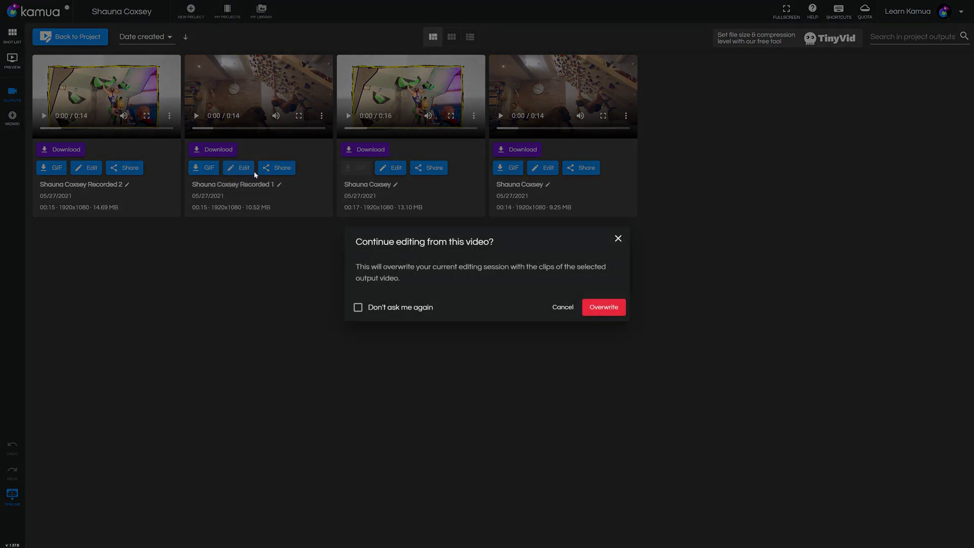
left_click(601, 311)
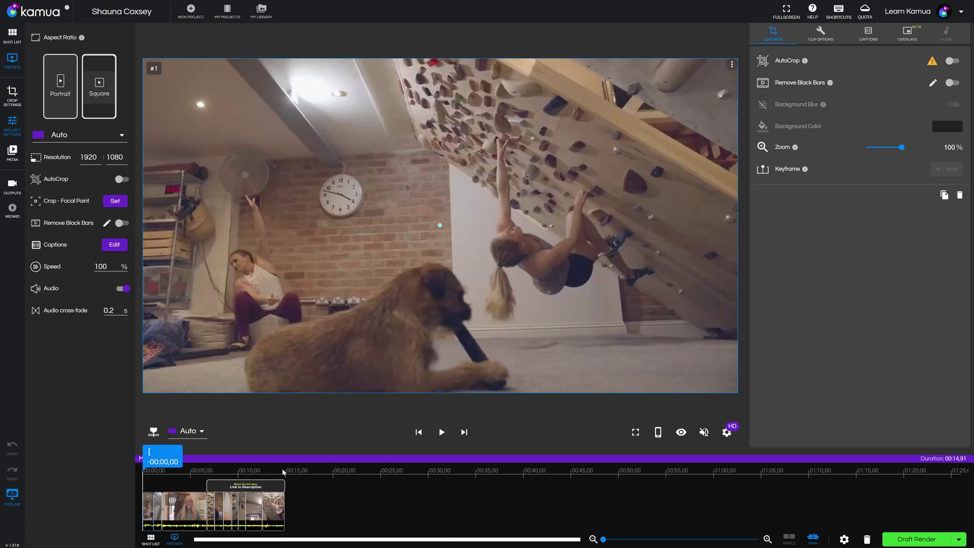
Step: Play the 1920x1080 landscape edit to review its opening shots
left_click(442, 432)
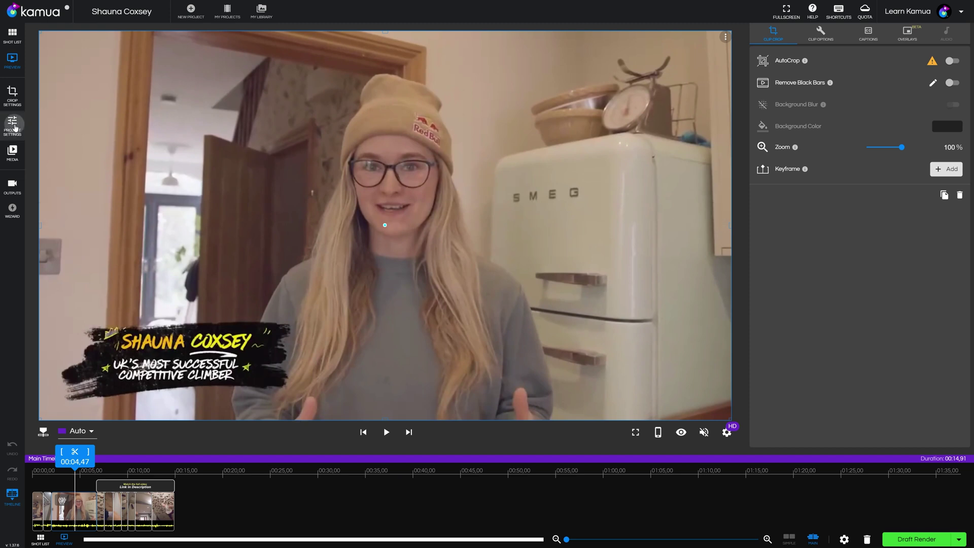
left_click(14, 126)
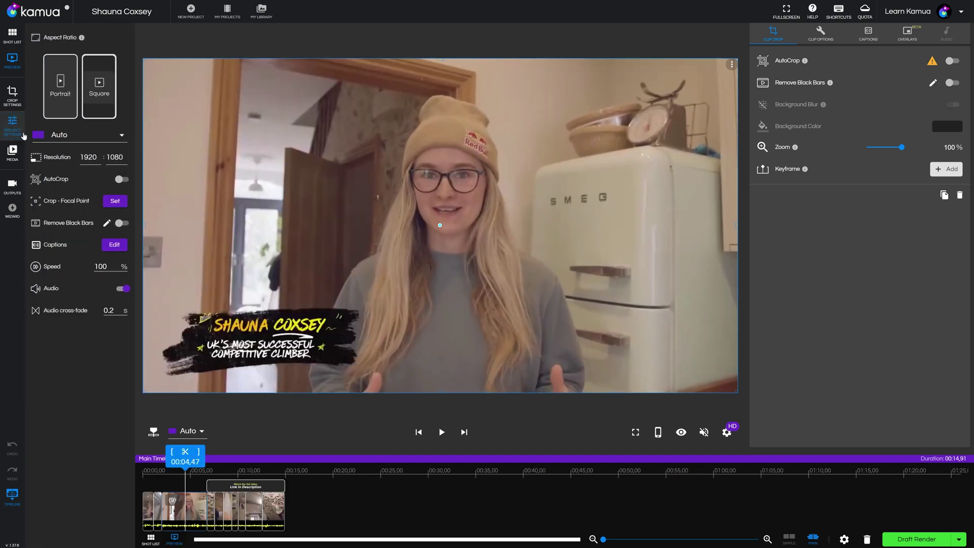
Step: Set the project to Portrait 9:16 at 608x1080 with AutoCrop turned on
left_click(65, 106)
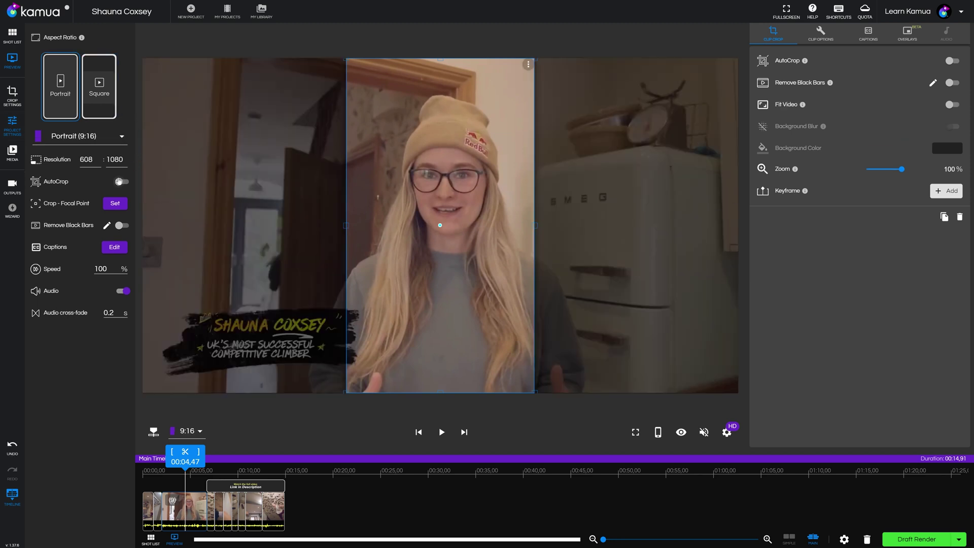
left_click(121, 182)
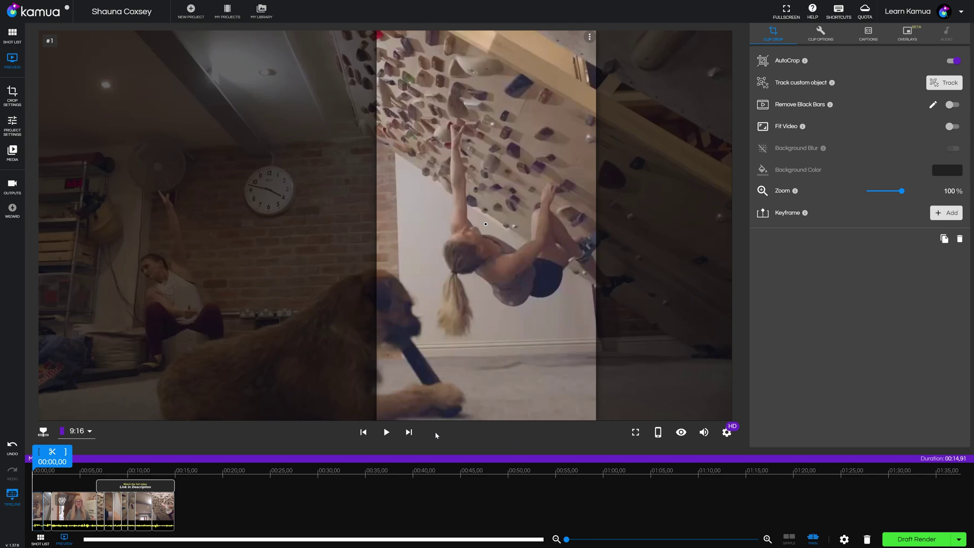
Step: Play the 9:16 portrait version to check the automatic crops
left_click(386, 432)
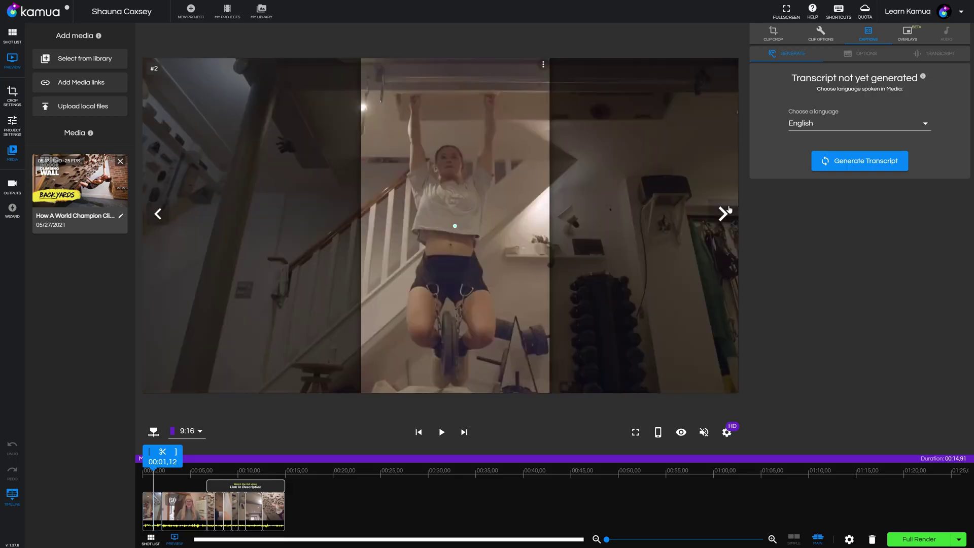
Step: Skip ahead two shots to climbing-wall shot #123 and play it briefly to check its crop
left_click(730, 209)
left_click(729, 209)
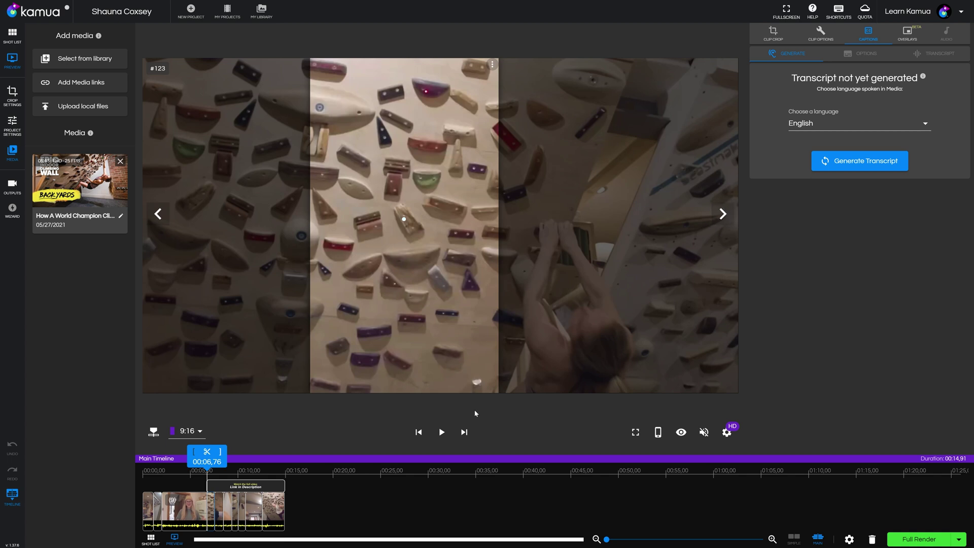
key("space")
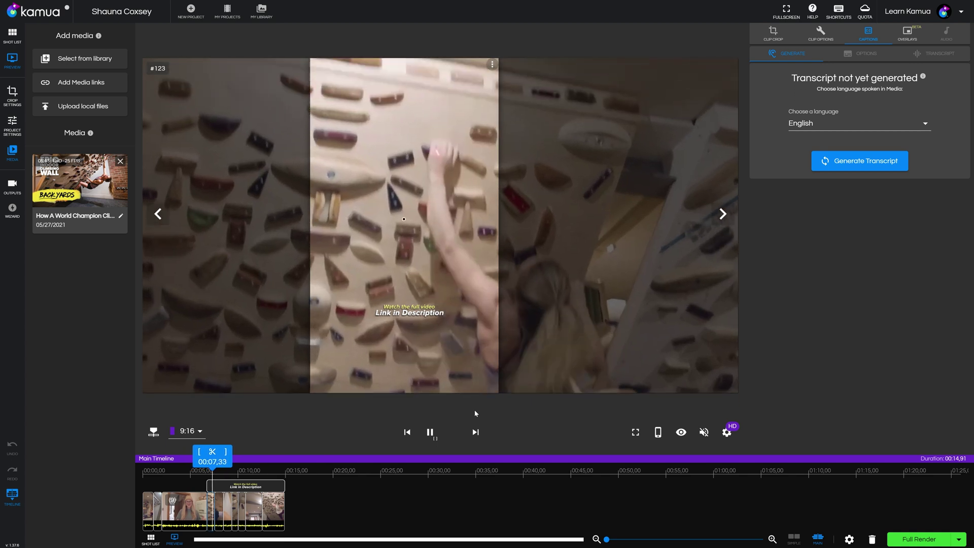
key("space")
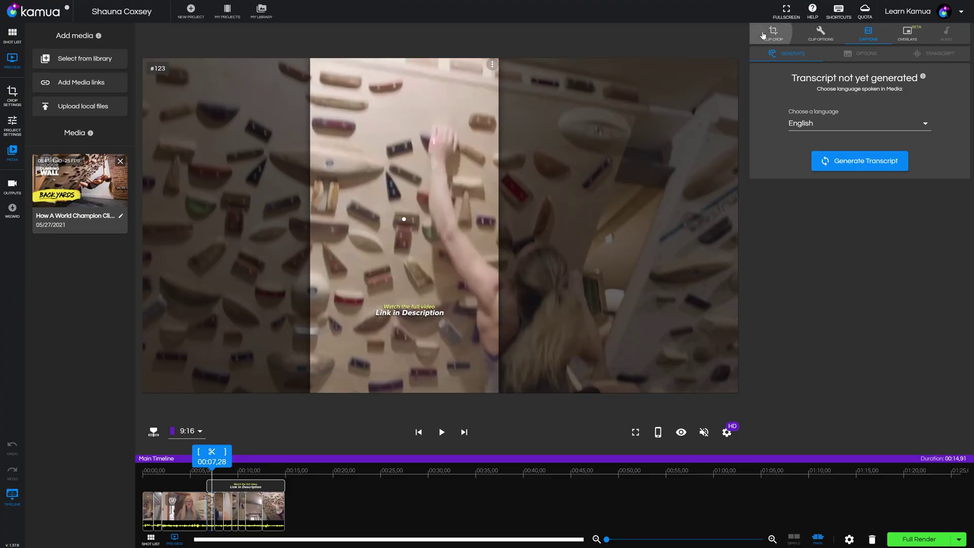
left_click(764, 35)
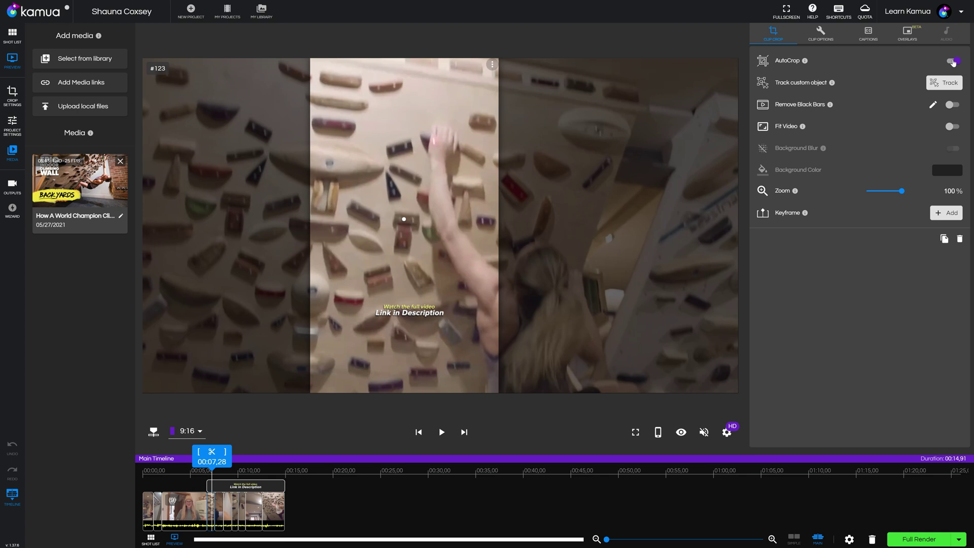
Step: Turn AutoCrop off for shot #123 and shift its portrait crop right onto the climber
left_click(952, 61)
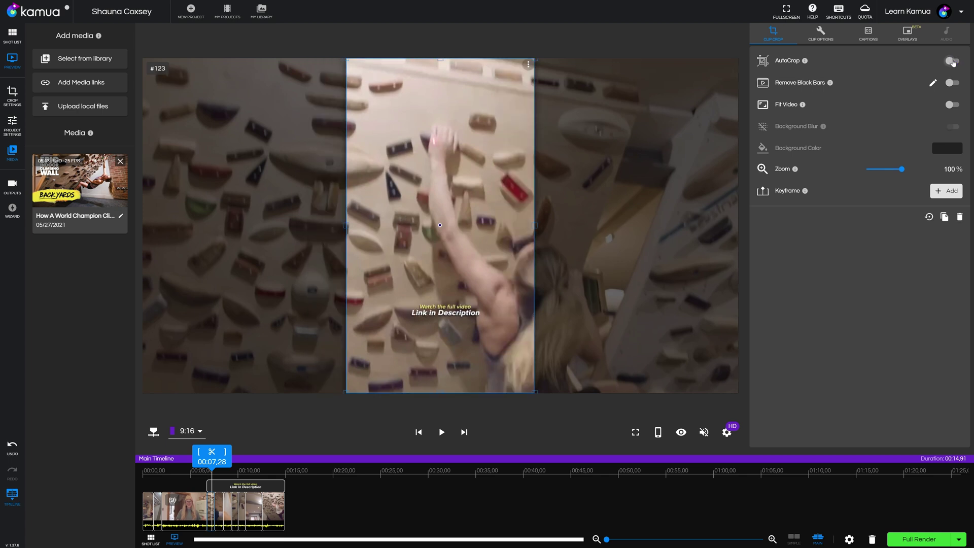
left_click_drag(479, 187, 542, 186)
key("space")
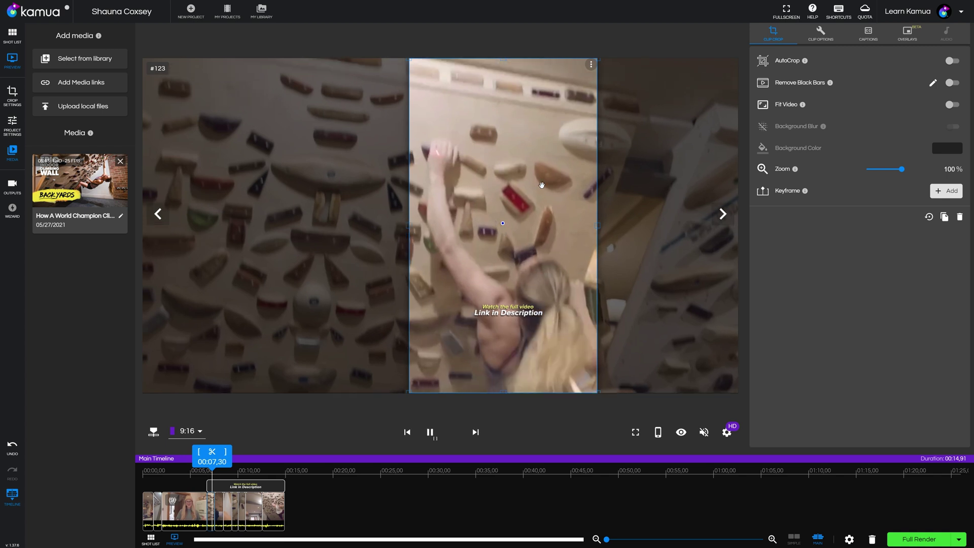
key("space")
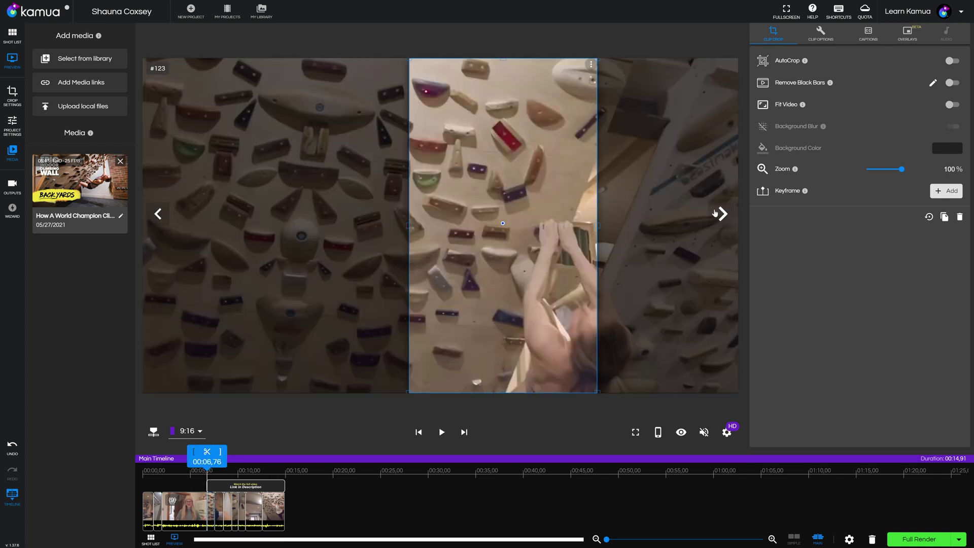
Step: On shot #124, disable AutoCrop and move the crop right over the climber
left_click(716, 214)
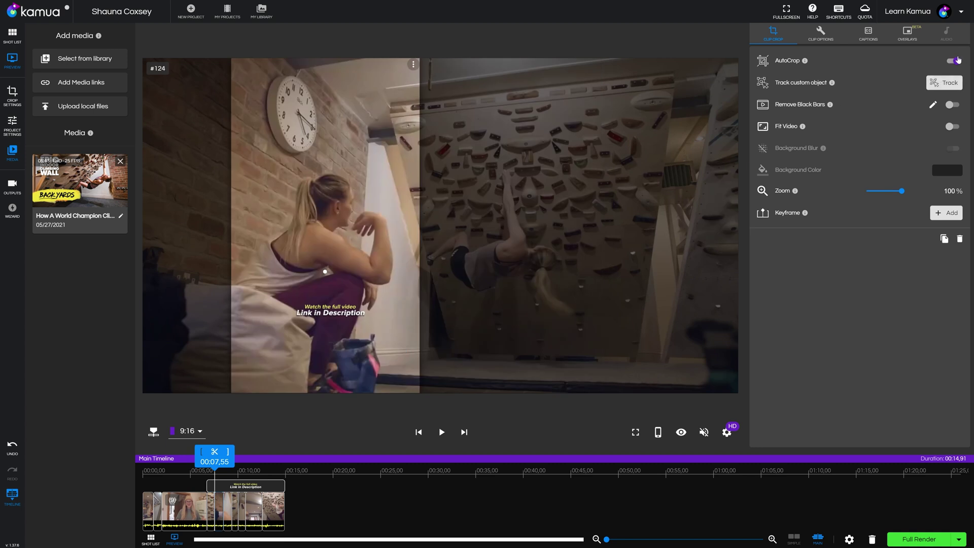
left_click(955, 61)
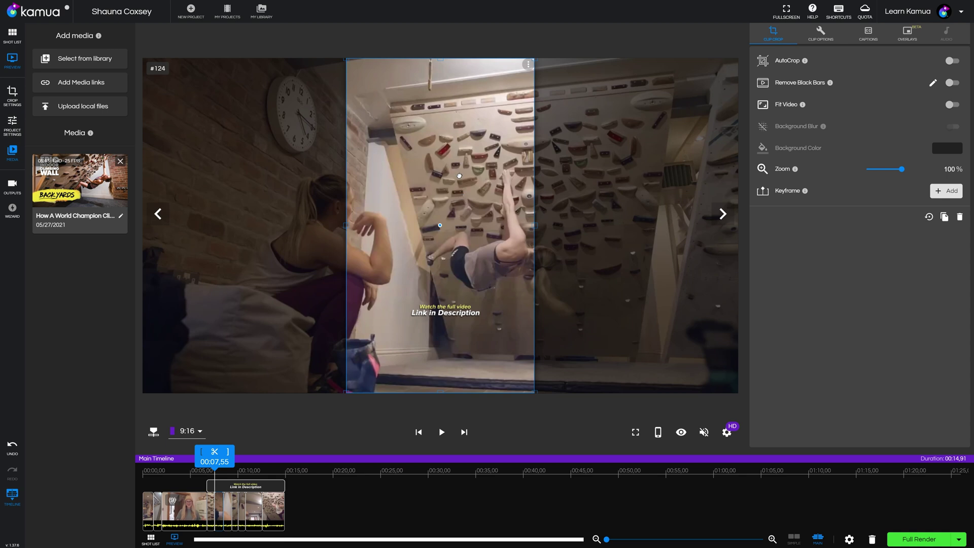
left_click_drag(460, 176, 521, 174)
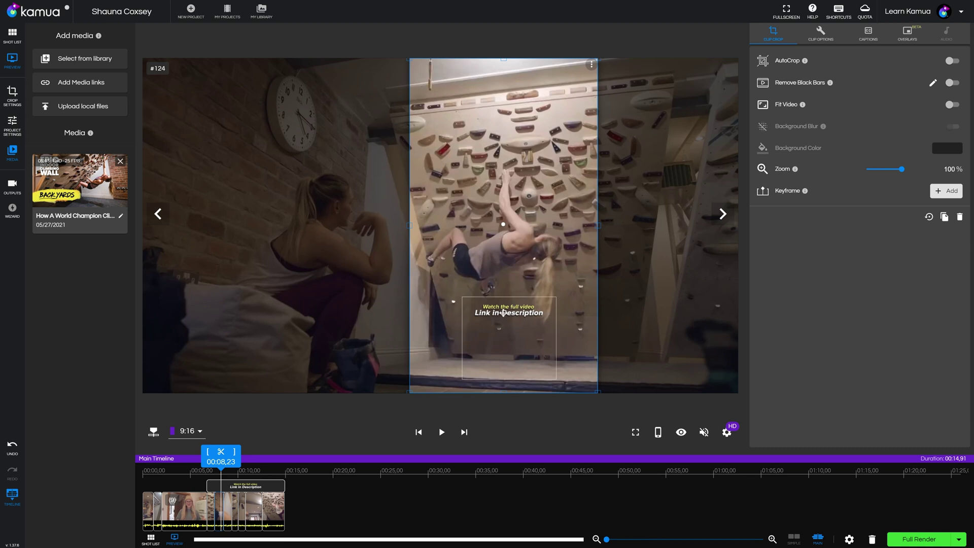
Step: Enlarge the 'Watch the full video / Link in Description' overlay, then preview in a TikTok iPhone 8 Plus frame
left_click(562, 323)
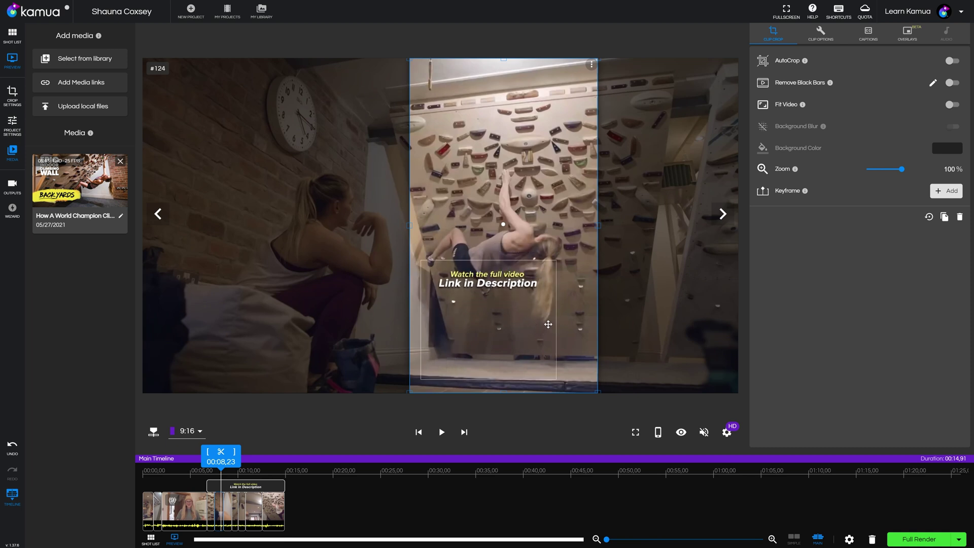
mouse_move(555, 320)
left_mouse_down()
mouse_move(599, 326)
mouse_move(571, 320)
left_mouse_up()
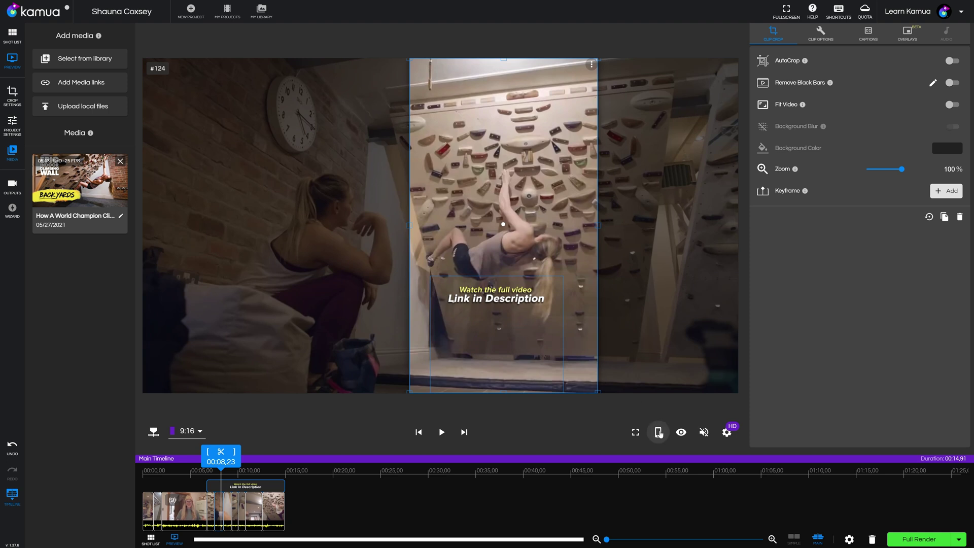
left_click(659, 432)
mouse_move(619, 373)
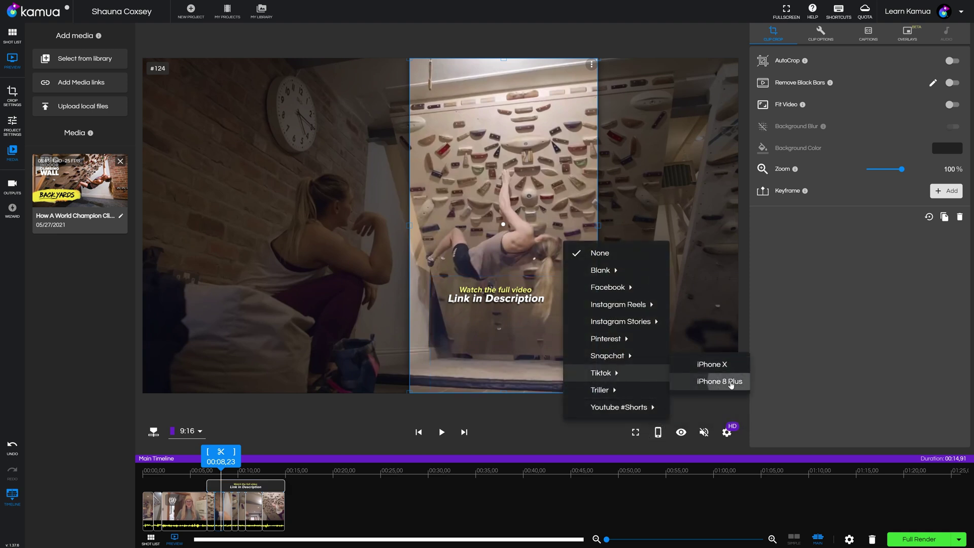
left_click(731, 386)
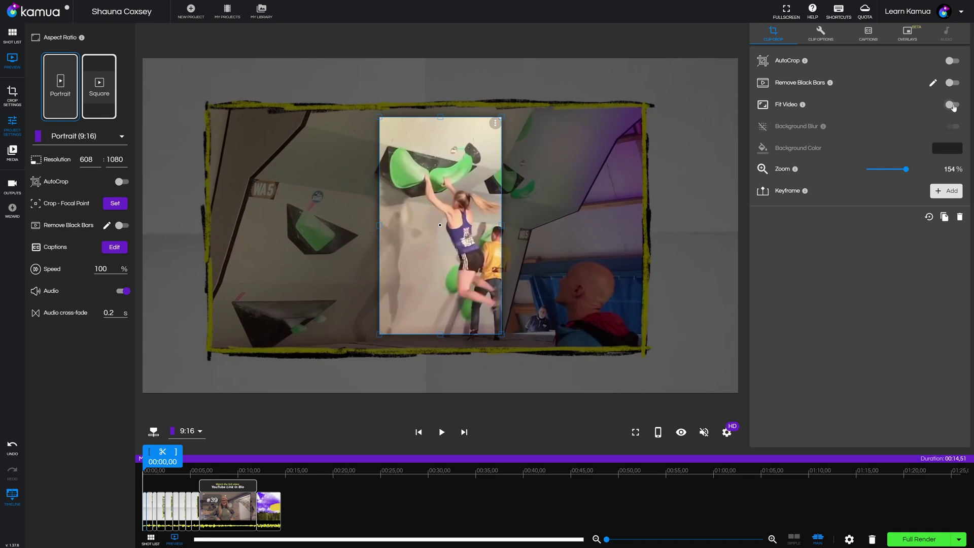
Step: Try Fit Video with a light grey background, then revert to fill and enable AutoCrop
left_click(953, 105)
left_click(938, 149)
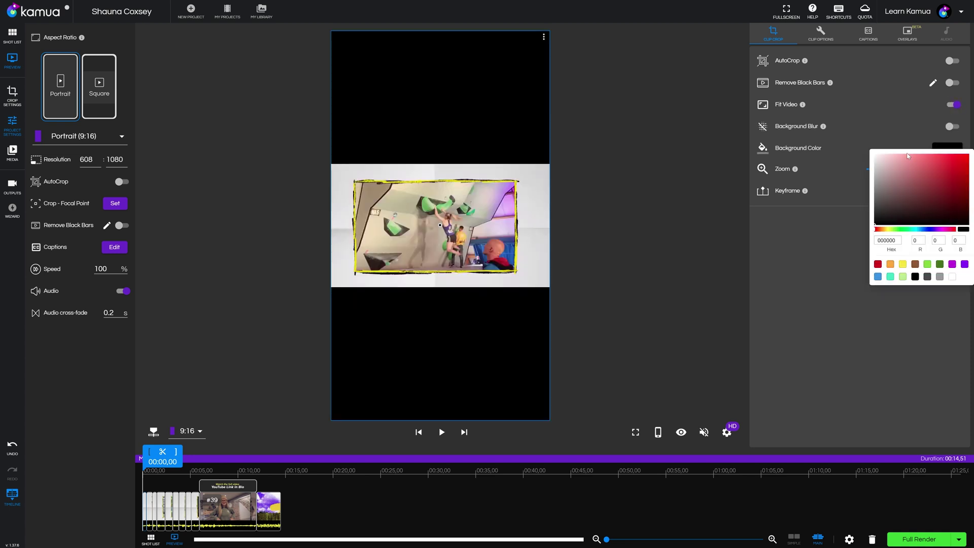
left_click(877, 158)
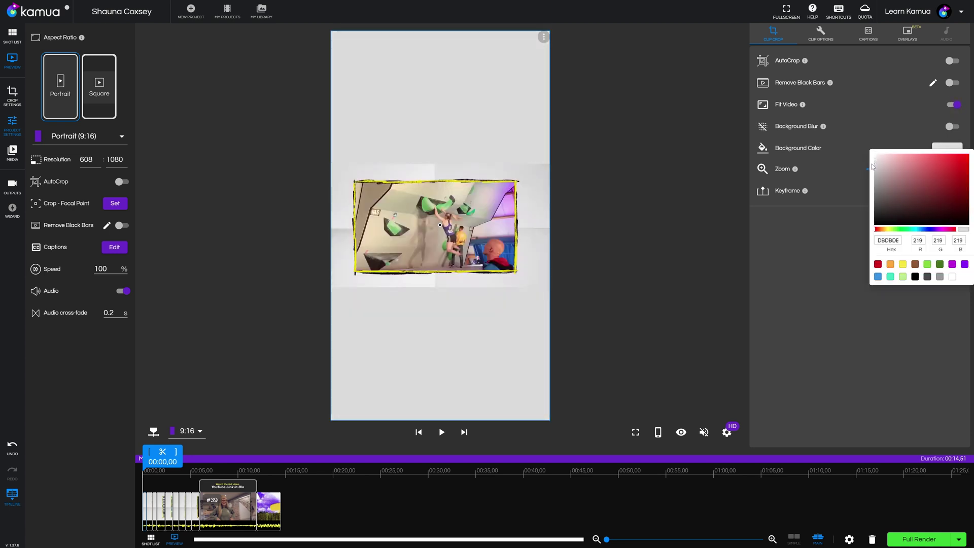
left_click_drag(873, 166, 873, 164)
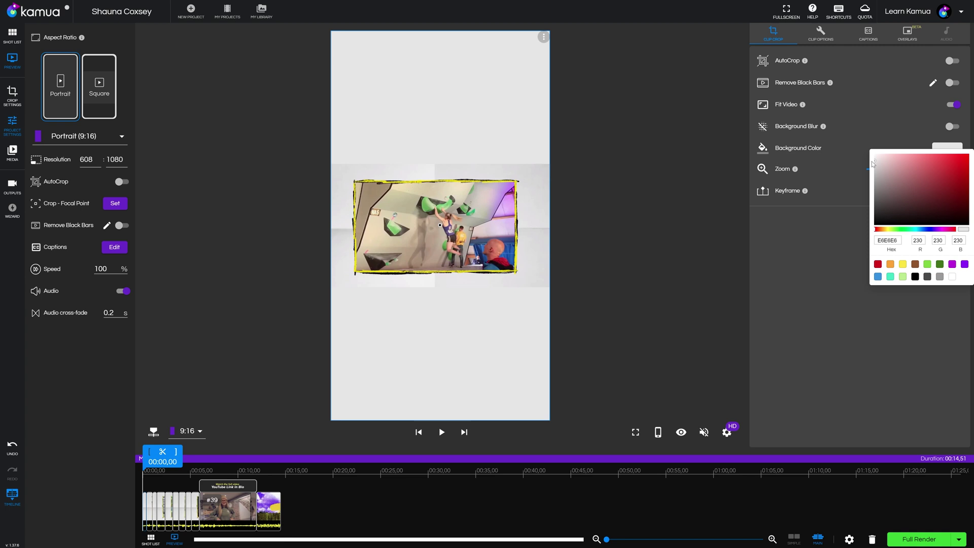
left_click(952, 110)
left_click(952, 108)
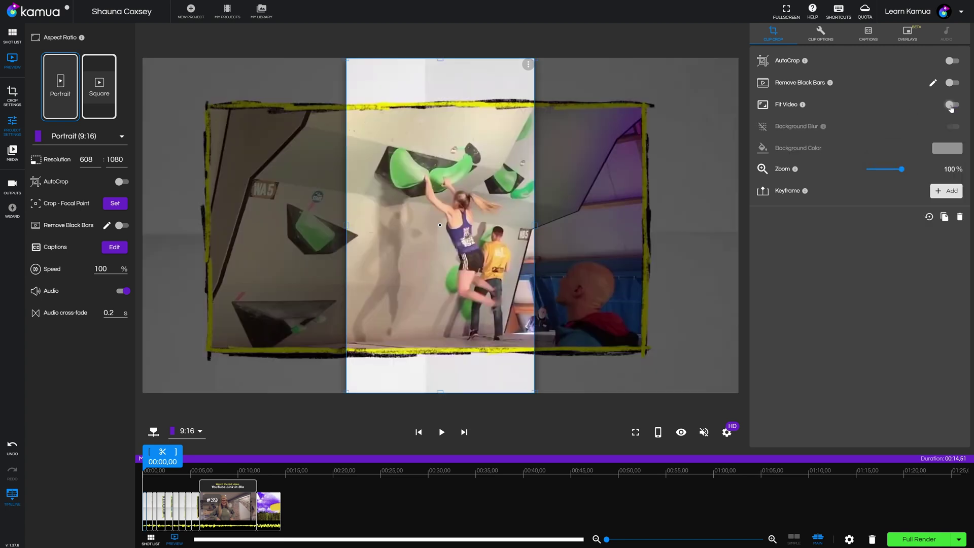
left_click(121, 183)
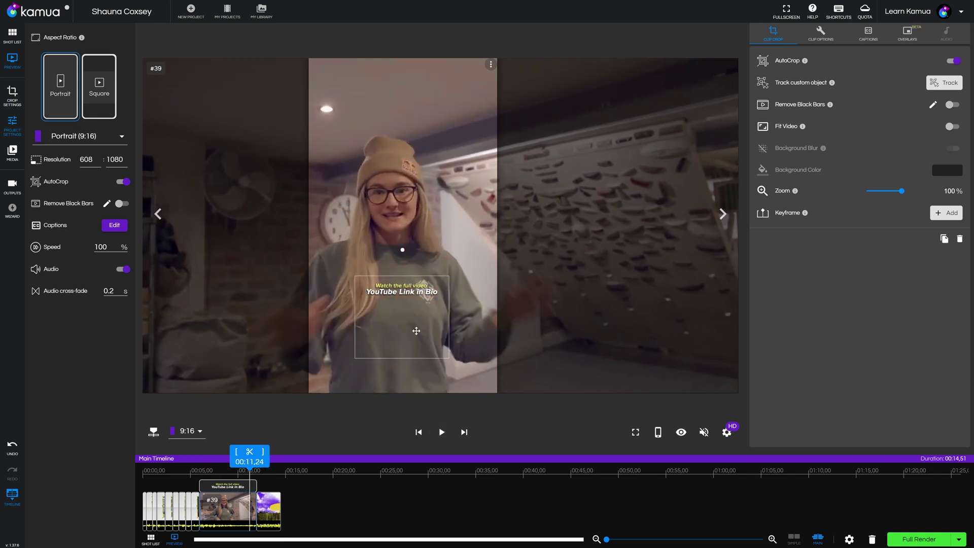
Step: Preview in the TikTok iPhone 8 Plus frame, playing into shot #25's BACKYARDS title
left_click(659, 432)
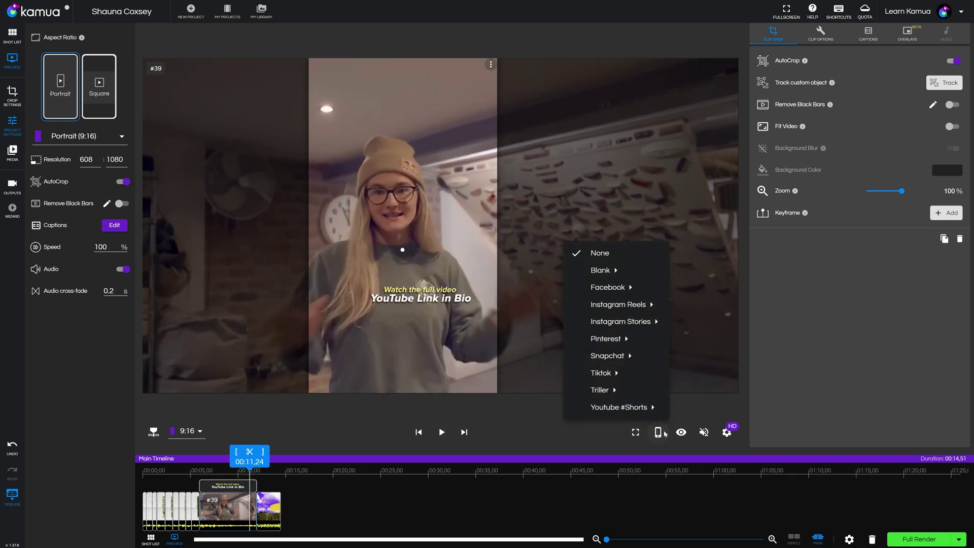
mouse_move(650, 373)
left_click(705, 382)
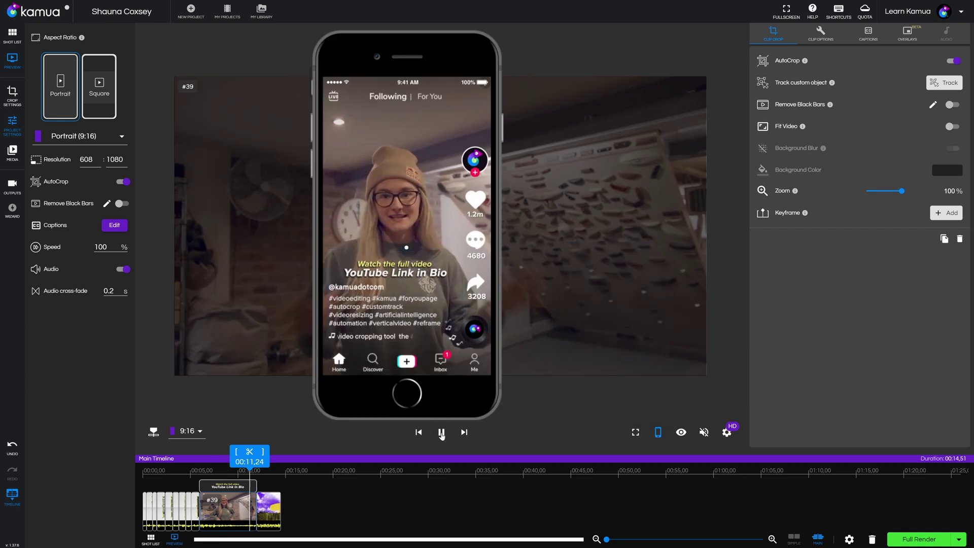
left_click(441, 433)
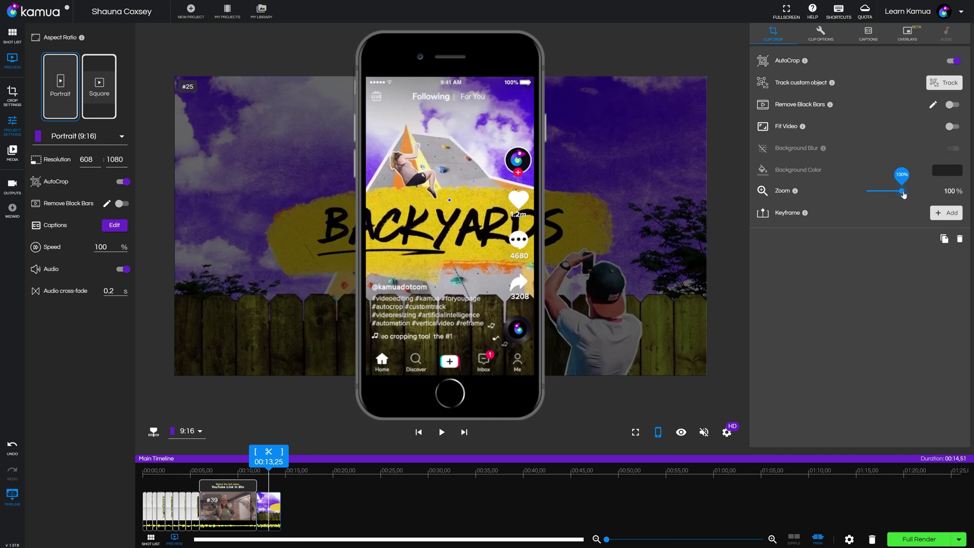
Step: Fit Shot #25's BACKYARDS title at 46.4% zoom and add a 10px blurred background behind it
left_click_drag(903, 194, 890, 192)
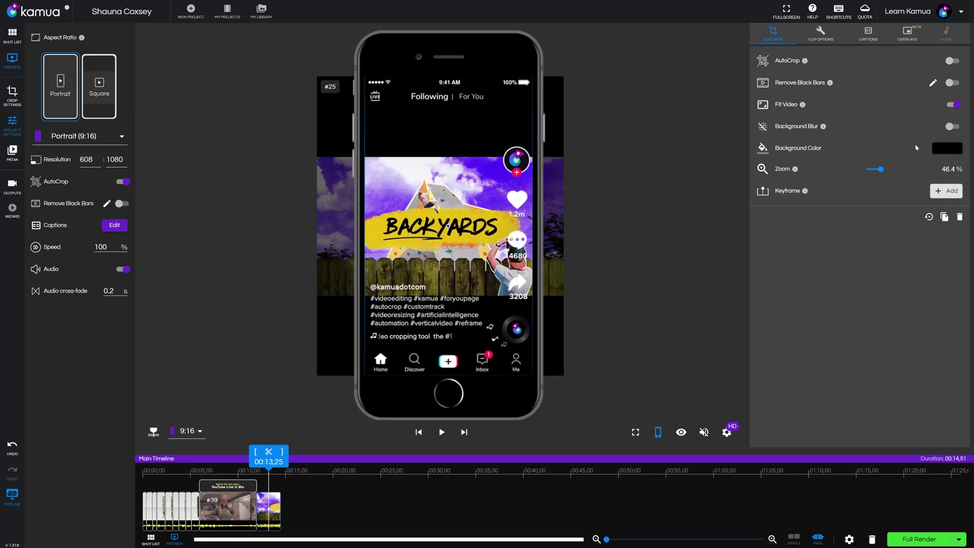
left_click(953, 126)
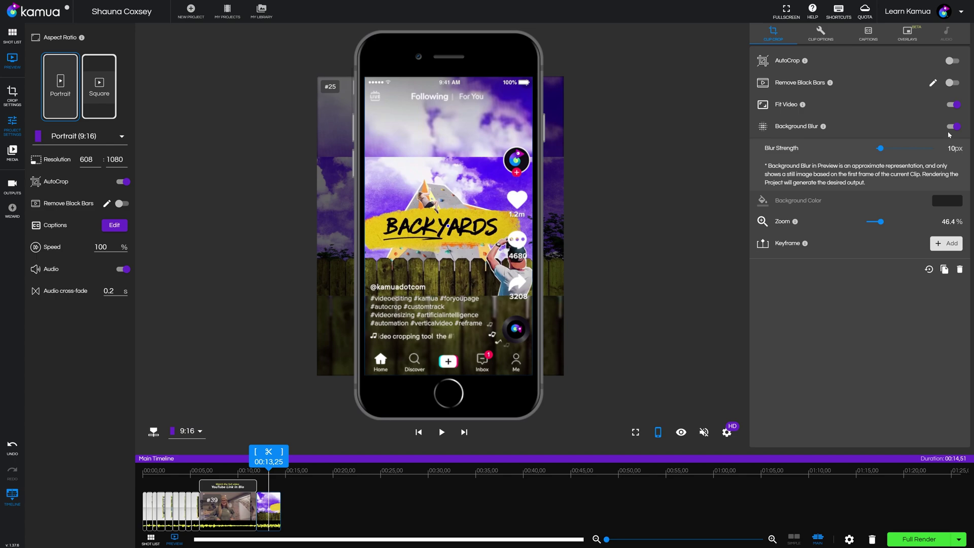